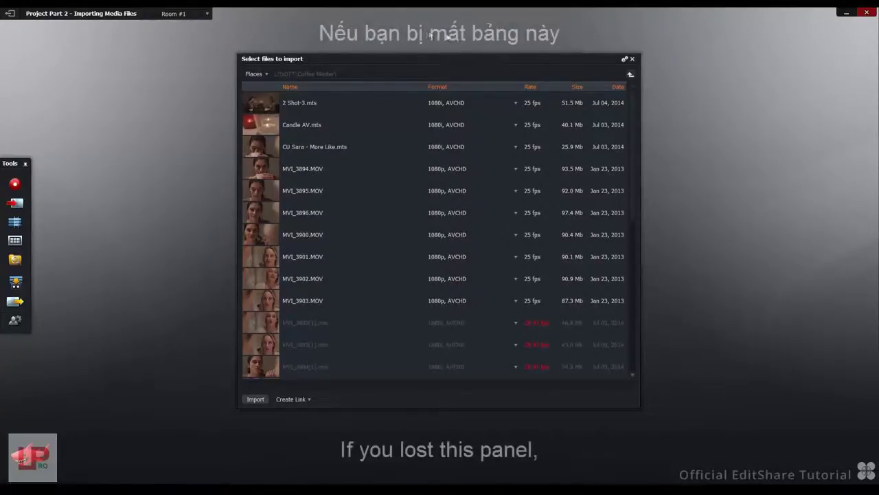
# Step: Close the file import window and reopen it to choose files for import
pyautogui.click(632, 59)
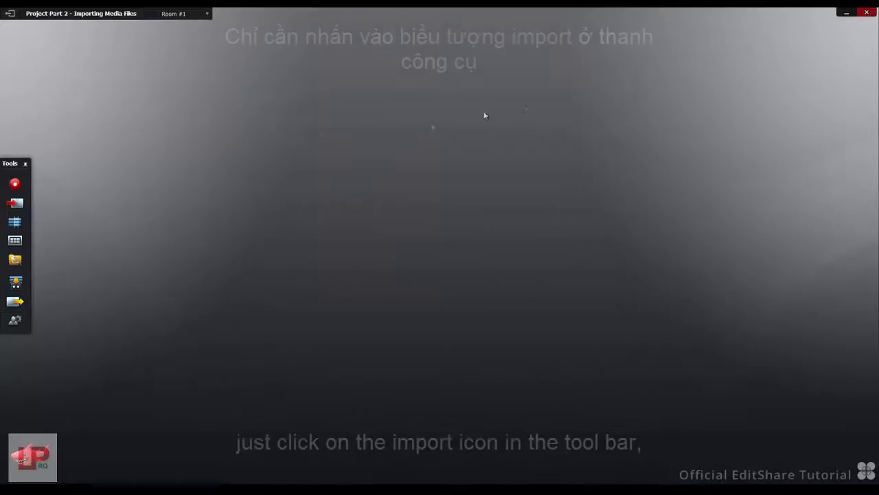
pyautogui.click(14, 205)
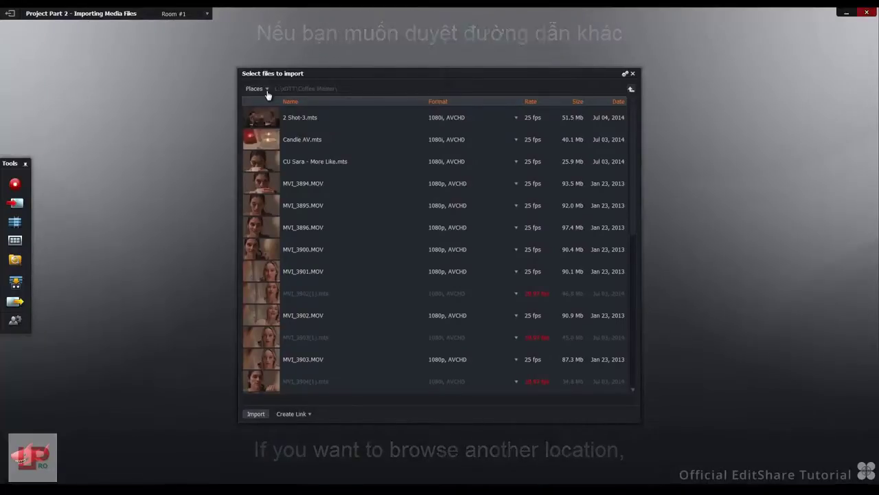
# Step: Browse to L: (Media) > xDTT > Coffee Master to list its clips
pyautogui.click(268, 95)
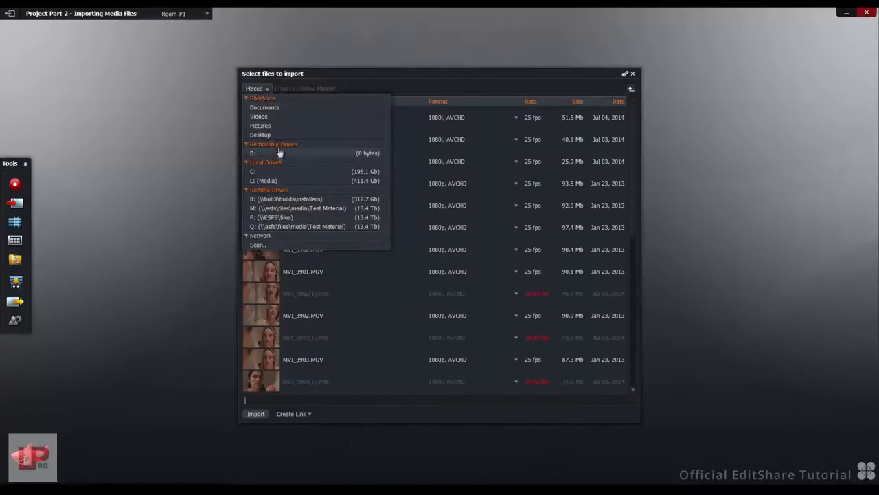
pyautogui.click(274, 181)
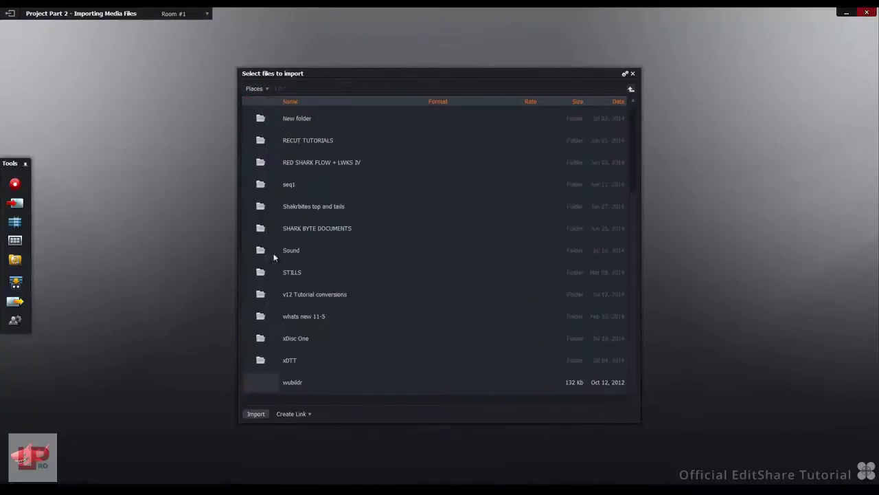
pyautogui.doubleClick(261, 362)
pyautogui.doubleClick(263, 140)
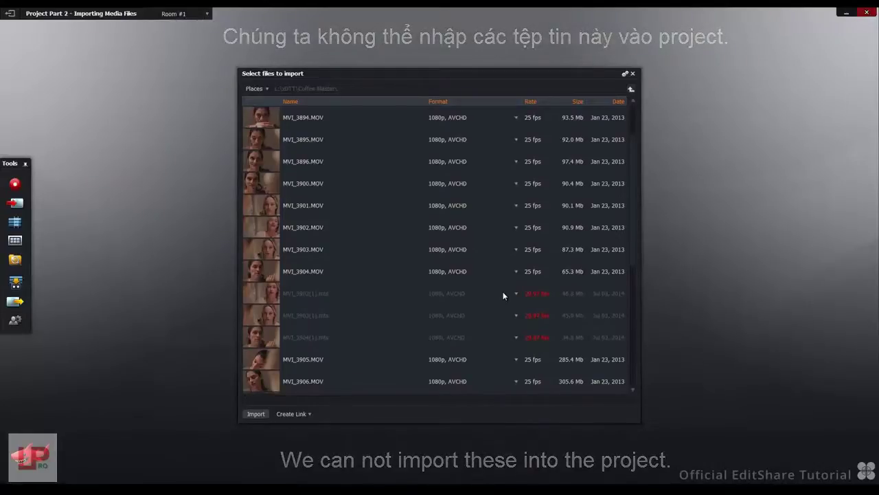
# Step: Select the range of clips MVI_3894.MOV through MVI_3904.MOV
pyautogui.click(265, 116)
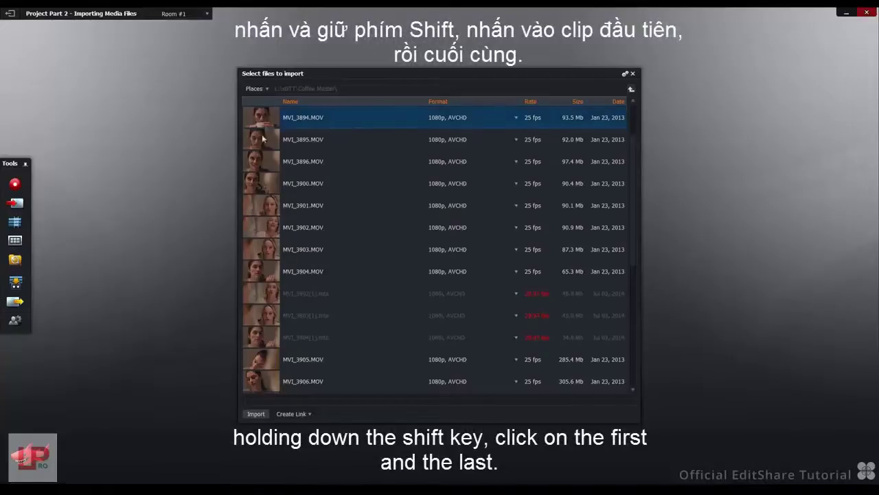
pyautogui.keyDown('shift'); pyautogui.click(259, 272); pyautogui.keyUp('shift')
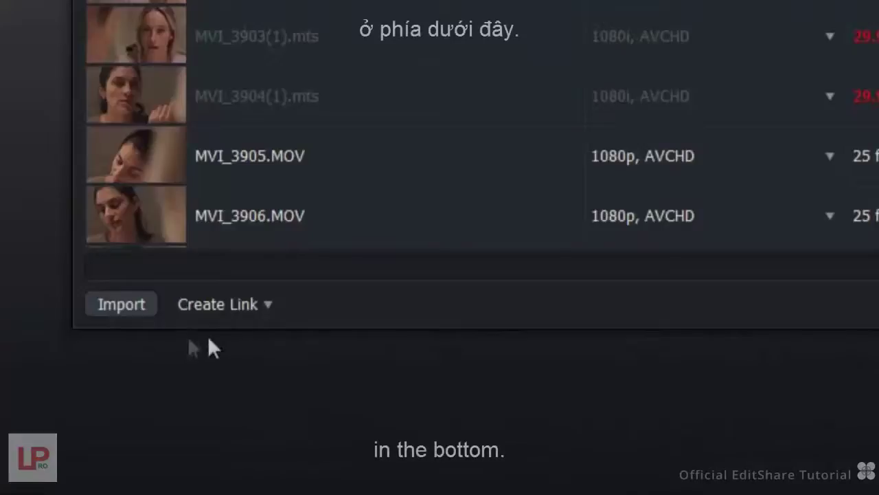
# Step: Display the import method options: Create Link, Copy Local and Transcode
pyautogui.click(267, 306)
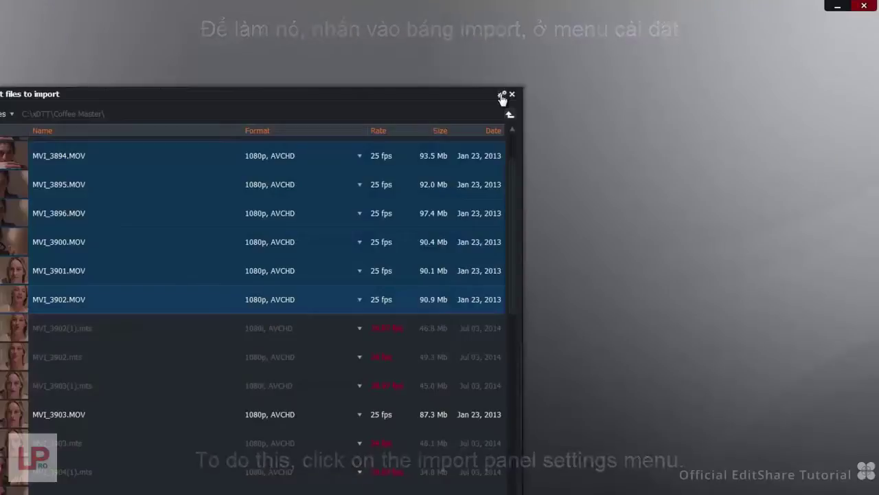
# Step: Confirm HD video transcoding stays MXF with DVCPRO 100, then view the Destination choices
pyautogui.click(626, 73)
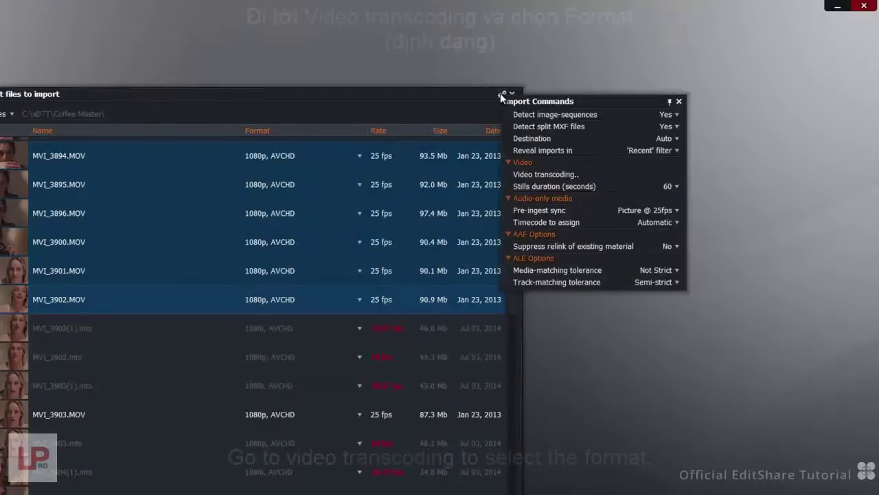
pyautogui.click(567, 176)
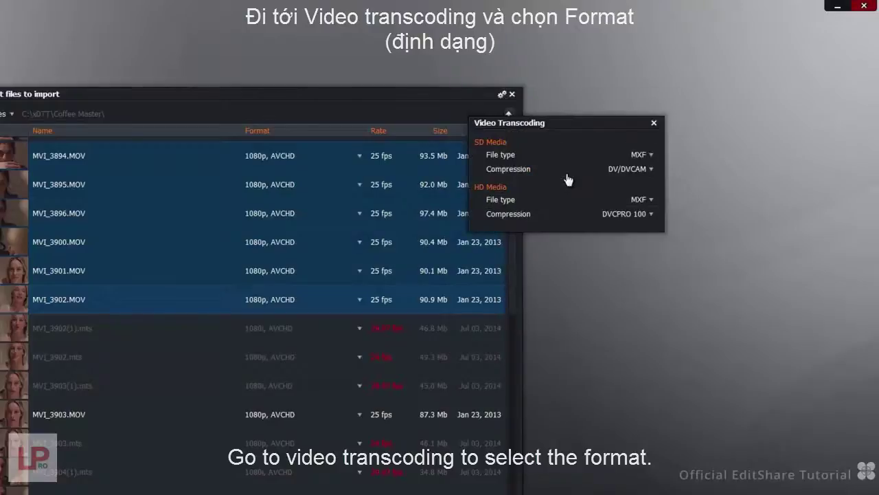
pyautogui.click(650, 200)
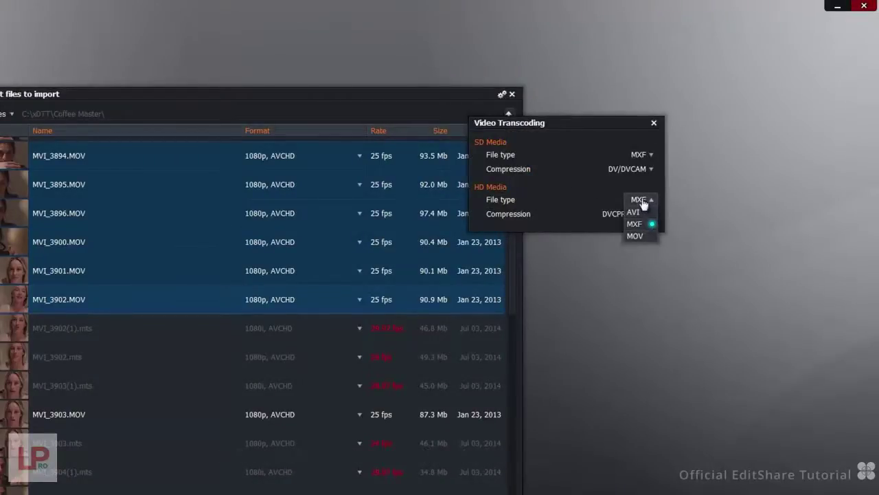
pyautogui.click(614, 183)
pyautogui.click(652, 214)
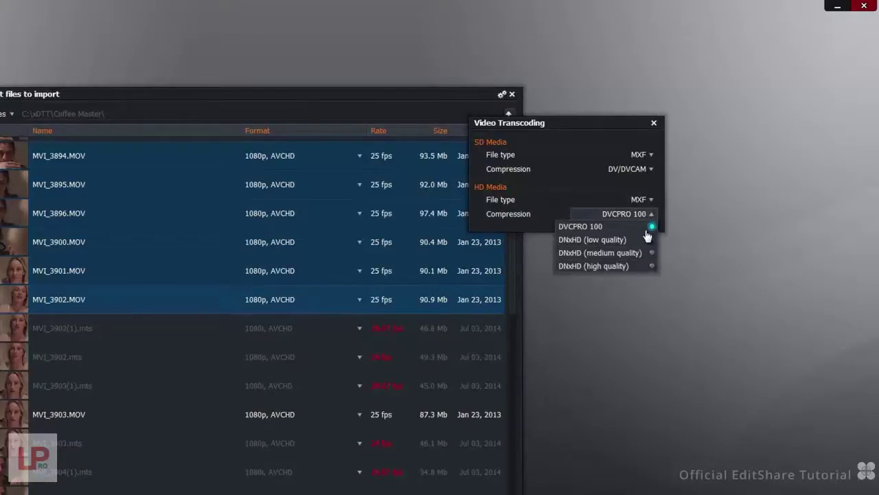
pyautogui.click(502, 95)
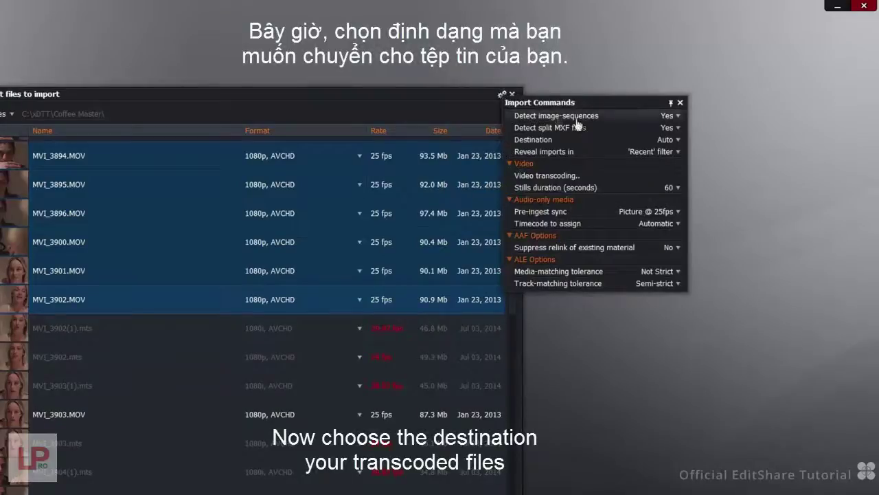
pyautogui.click(668, 140)
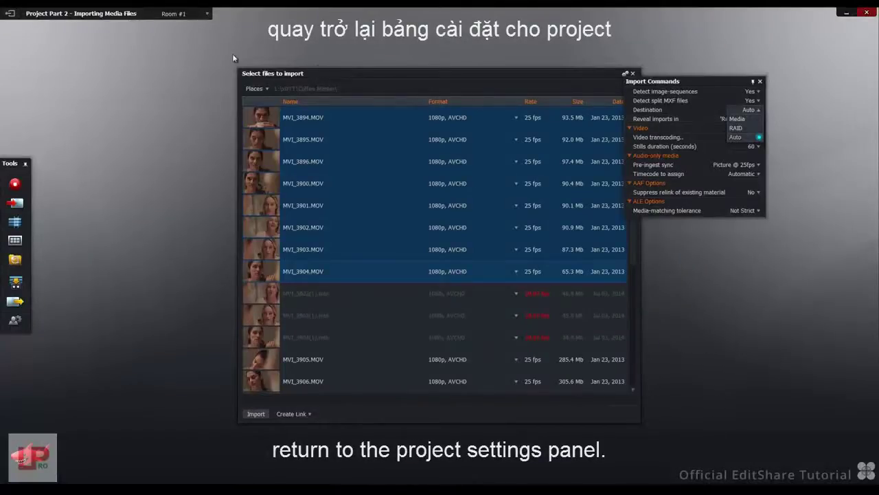
# Step: Add C: as a media storage location in the project details
pyautogui.click(92, 17)
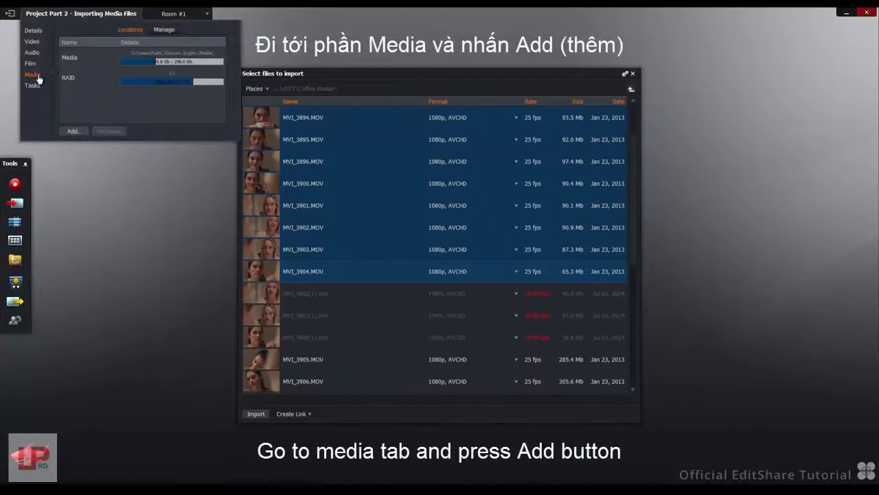
pyautogui.click(72, 132)
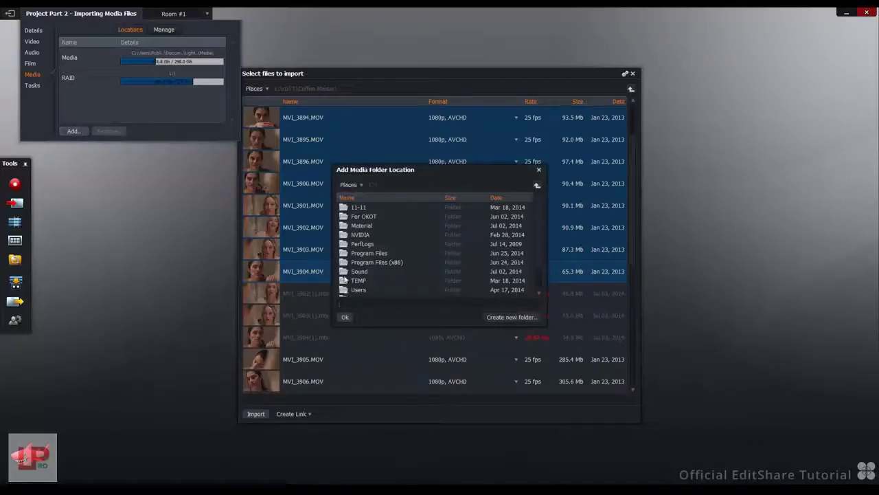
pyautogui.click(345, 318)
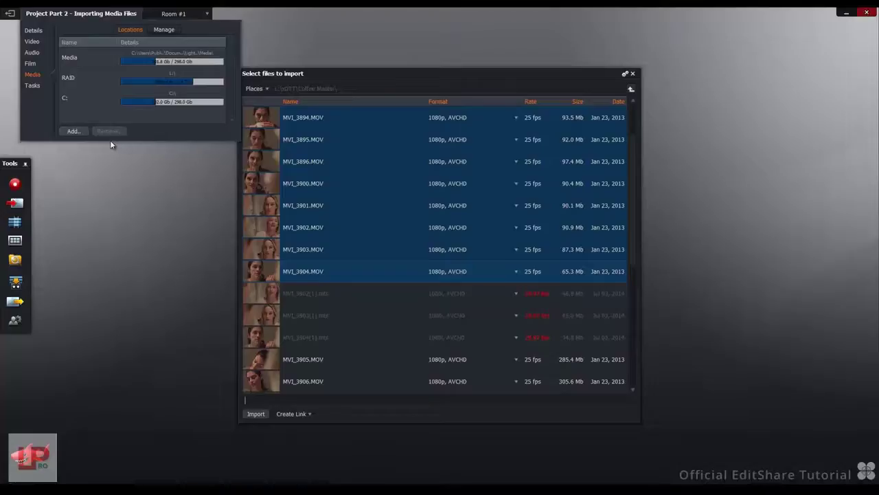
# Step: Remove the C: location again, leaving only Media and RAID, and close project details
pyautogui.click(97, 99)
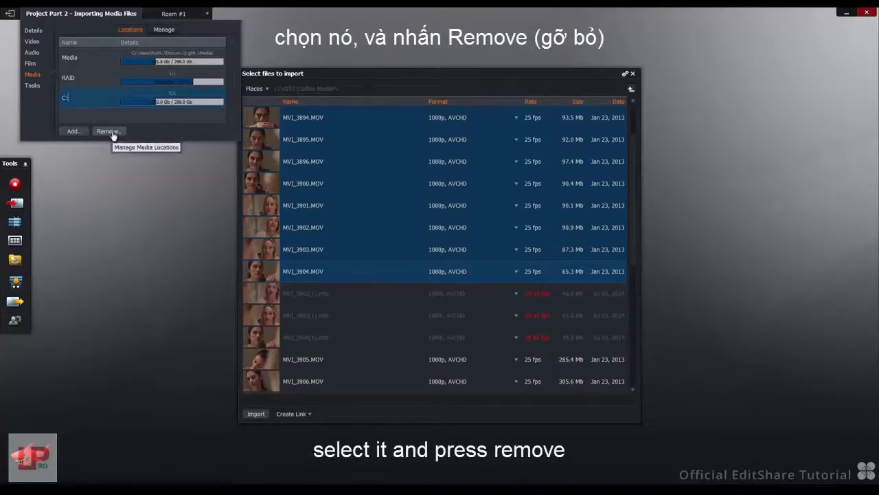
pyautogui.click(110, 131)
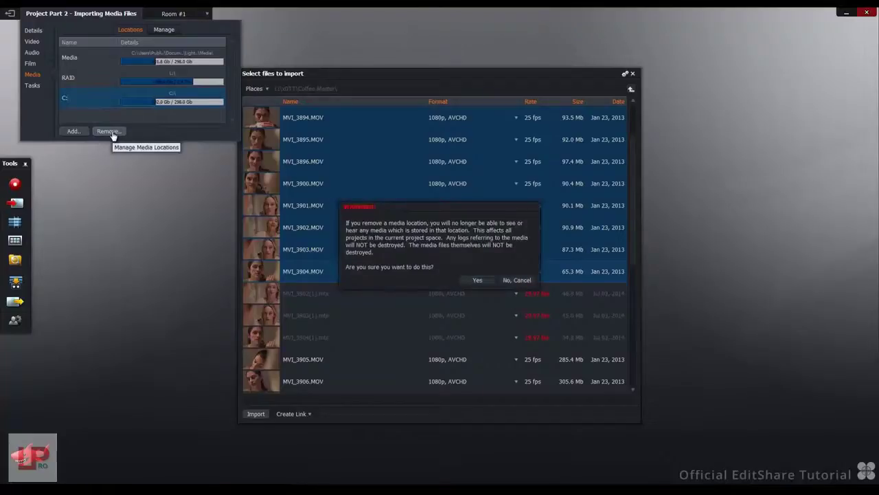
pyautogui.click(474, 281)
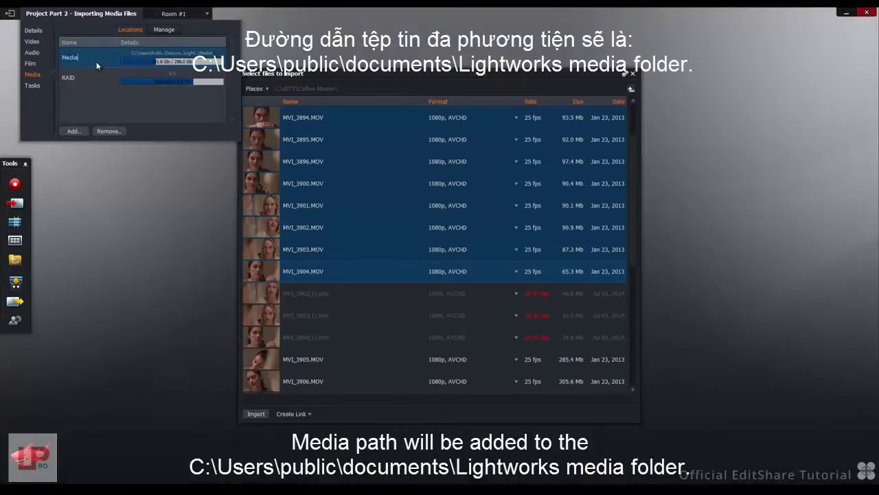
pyautogui.press('Return')
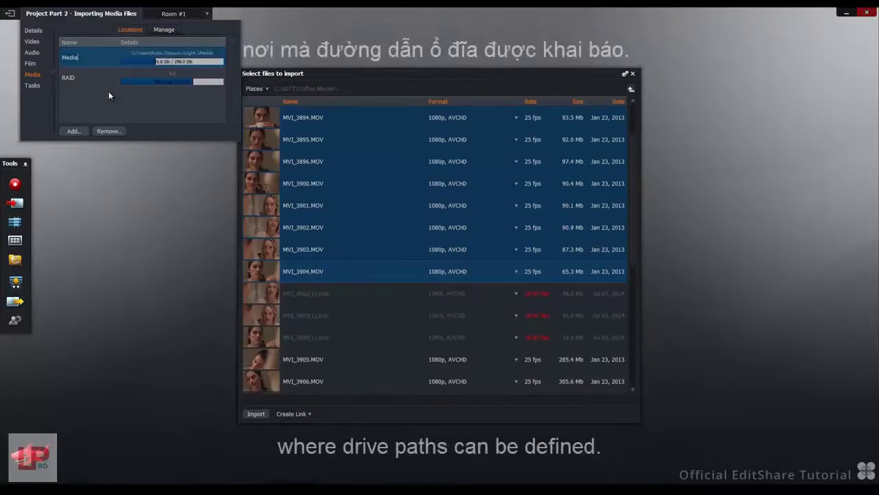
pyautogui.click(415, 46)
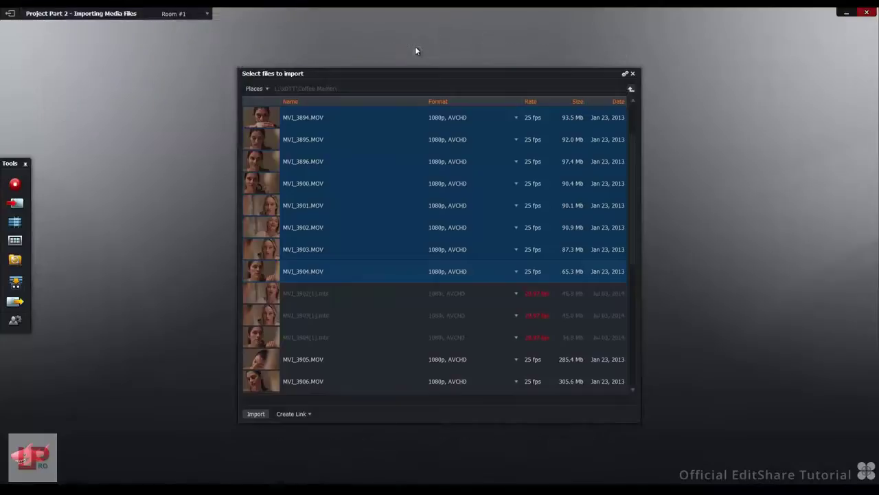
# Step: Set the import Destination to RAID in the import command settings
pyautogui.click(626, 74)
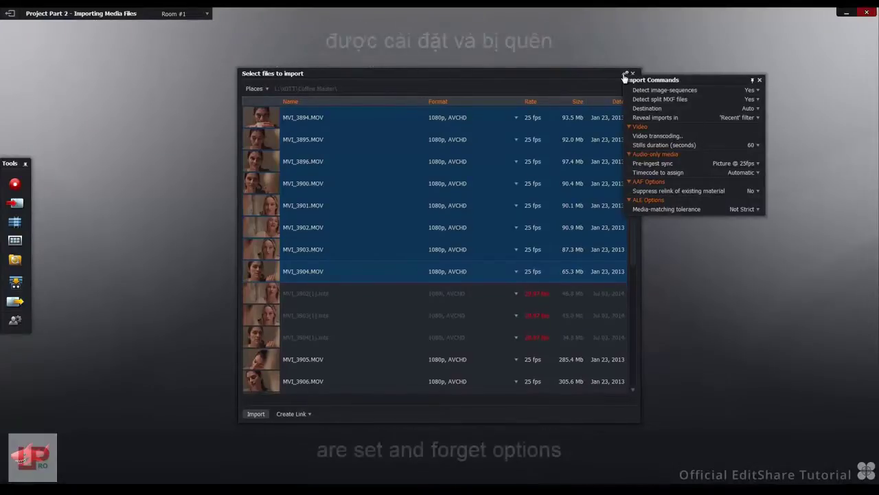
pyautogui.click(739, 110)
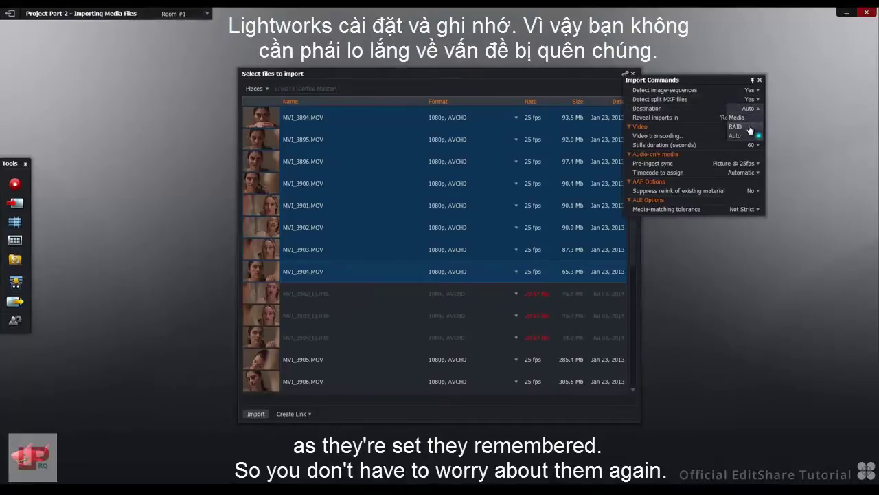
pyautogui.click(749, 130)
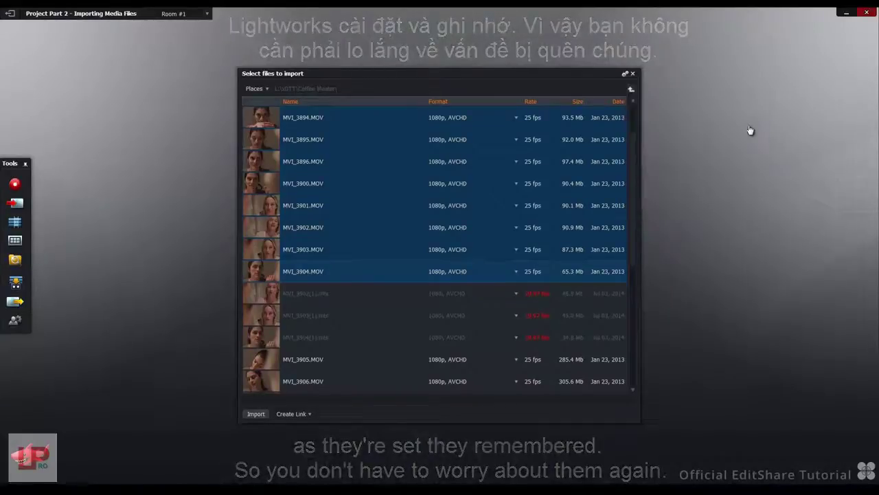
# Step: Import the selected clips into the Today list
pyautogui.click(255, 414)
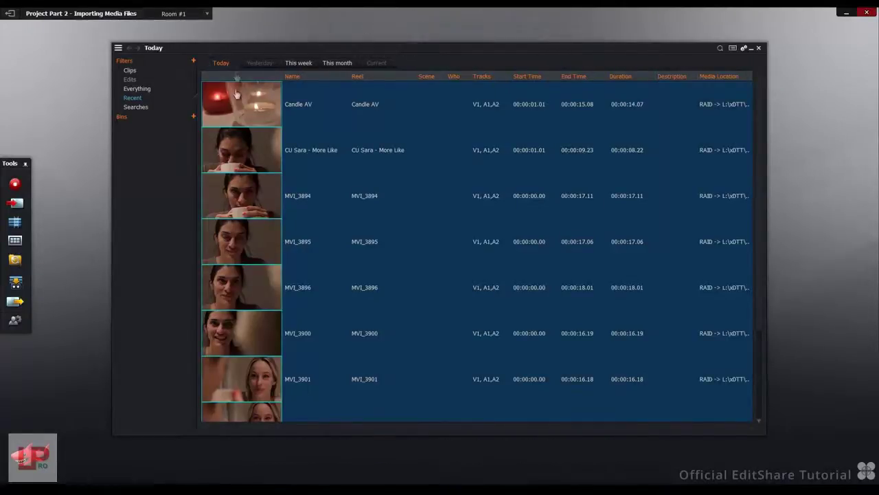
# Step: Create a bin of today's clips named Clips-1, then add an empty Bin #1
pyautogui.click(194, 117)
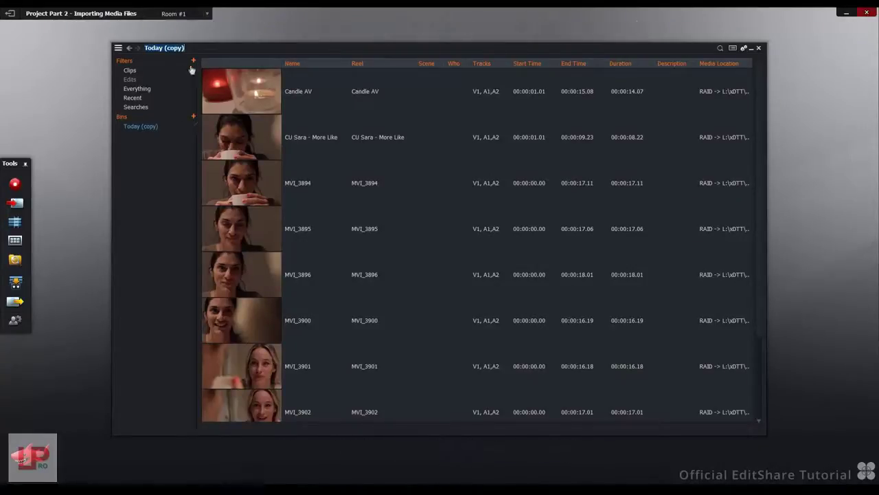
pyautogui.press('BackSpace')
pyautogui.write('Clips-1')
pyautogui.press('Return')
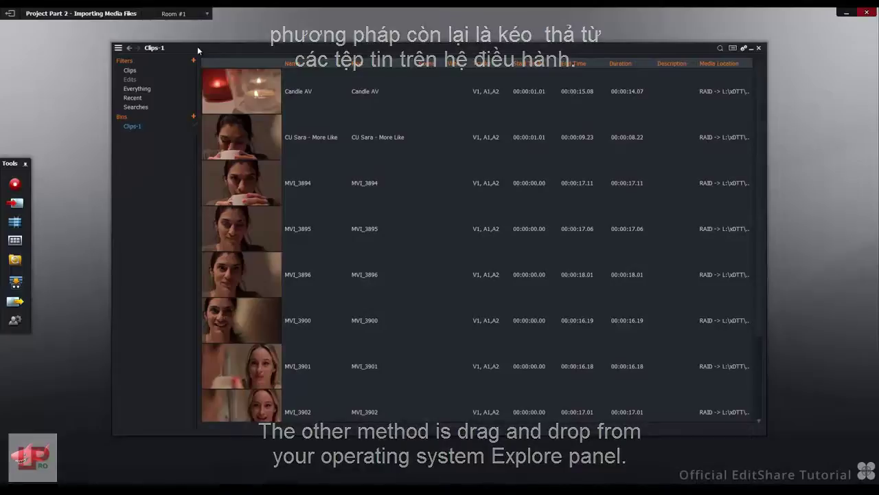
pyautogui.click(194, 119)
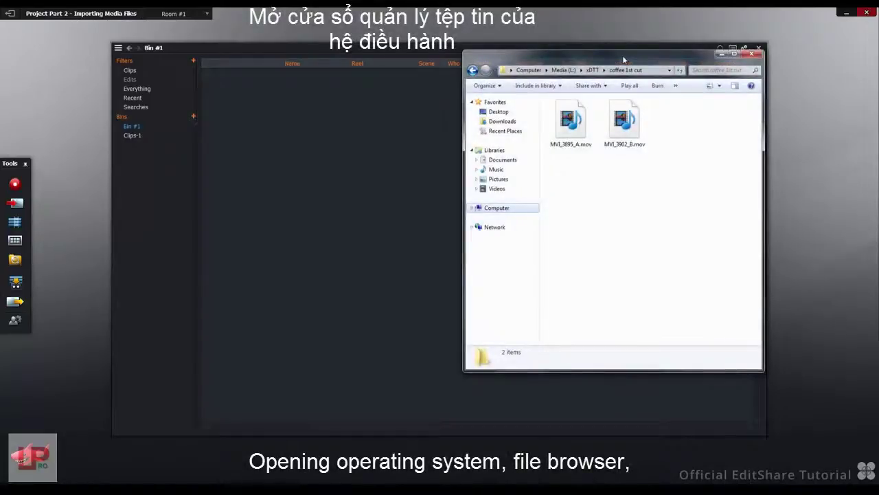
# Step: Drag MVI_3895_A.mov and MVI_3902_B.mov from Explorer into Bin #1
pyautogui.moveTo(667, 112); pyautogui.dragTo(574, 147)
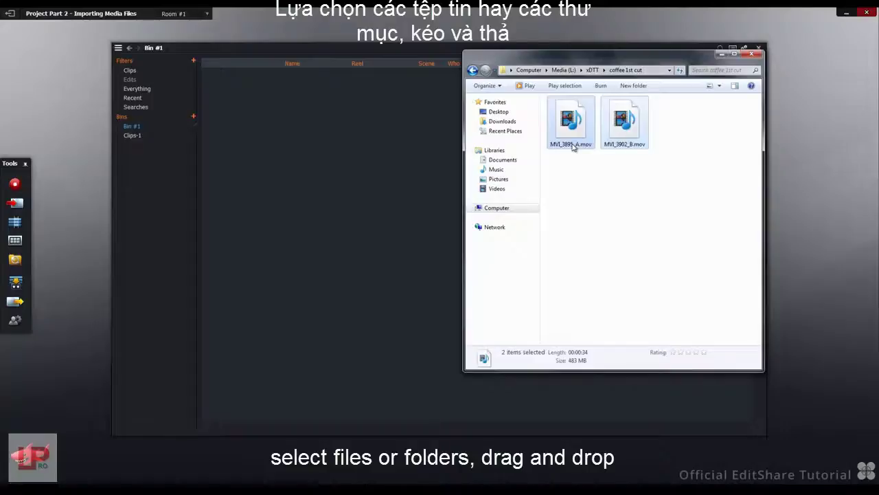
pyautogui.moveTo(573, 146); pyautogui.dragTo(359, 165)
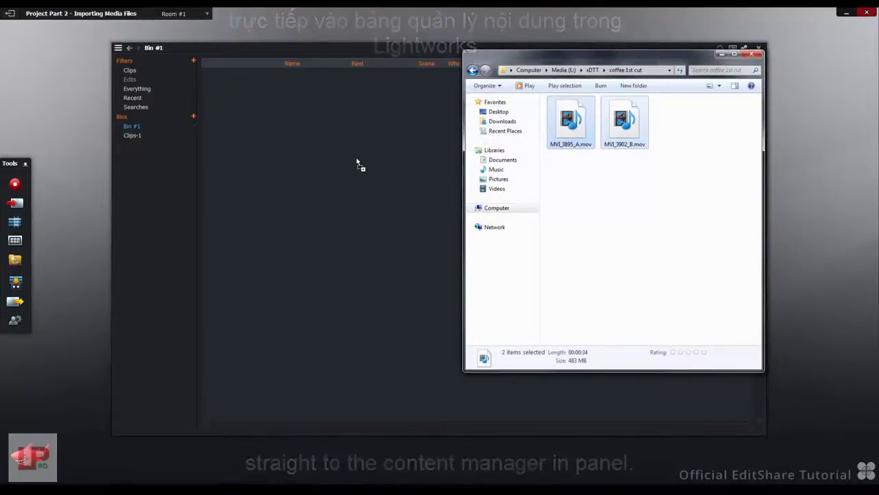